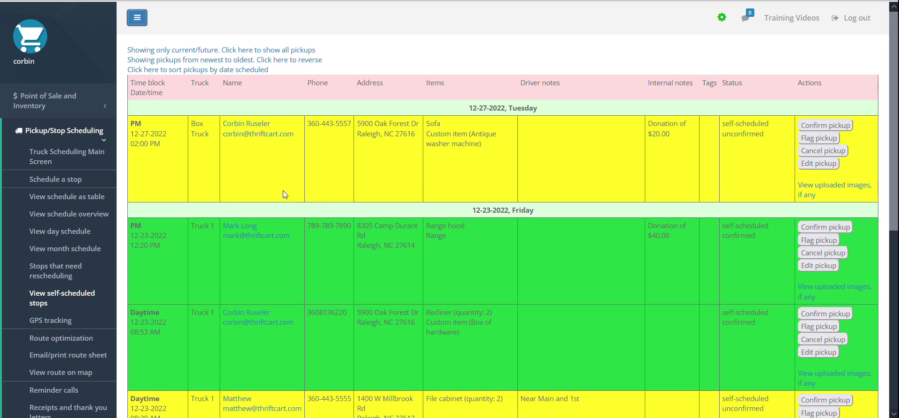
Open the list of self-scheduled stops in the pickup scheduling section
click(47, 136)
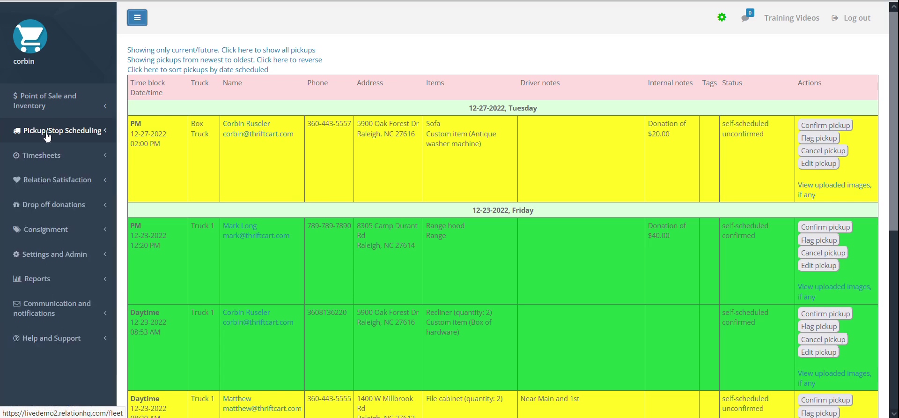
click(47, 136)
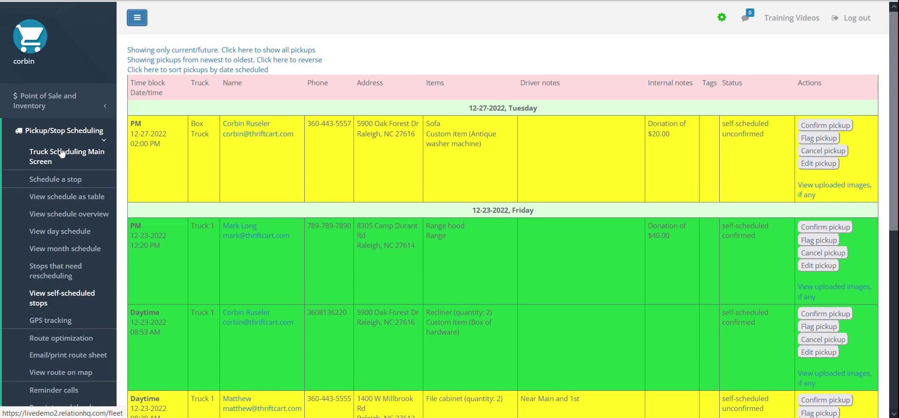
click(45, 298)
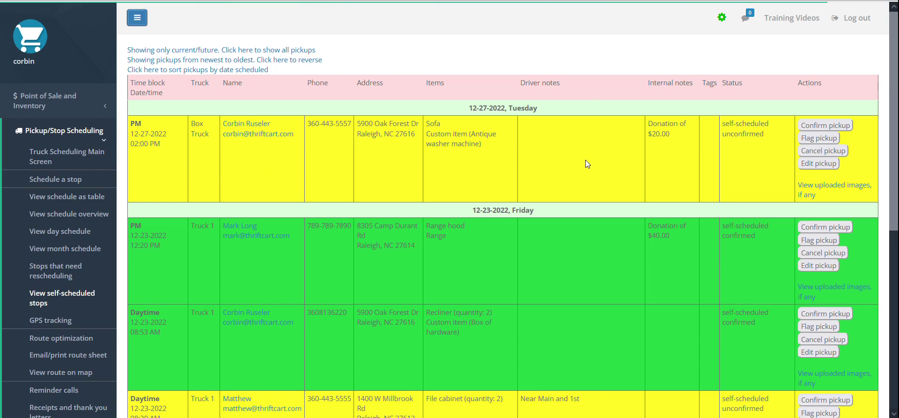
Flag the unconfirmed file cabinet pickup scheduled for 12-23-2022 at 08:20 AM and accept the confirmation
scroll(585, 160, down, 3)
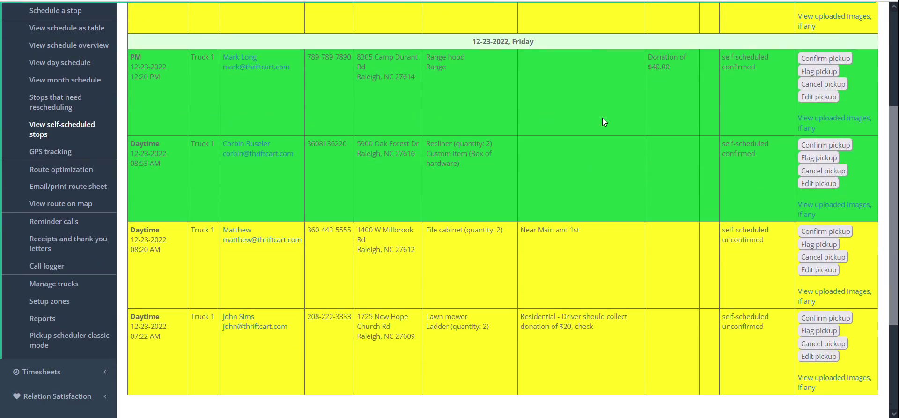
scroll(611, 140, down, 1)
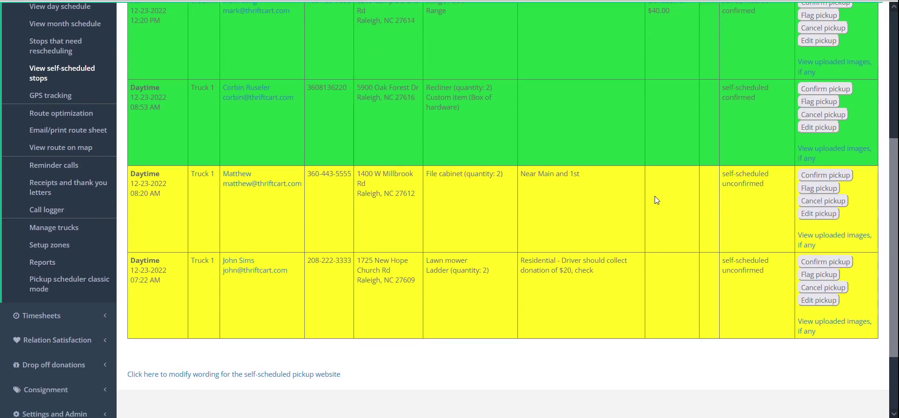
click(819, 188)
click(499, 229)
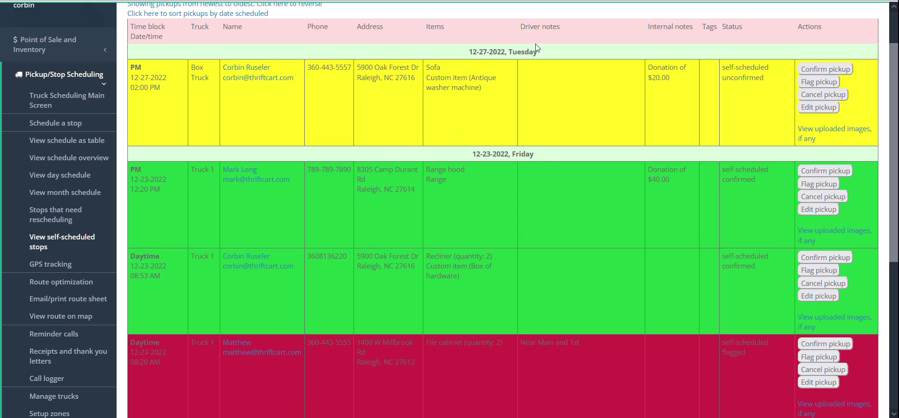
Review the items of the 12-27-2022 sofa pickup and view the uploaded images for it and the 12-23-2022 recliner pickup
scroll(575, 287, down, 2)
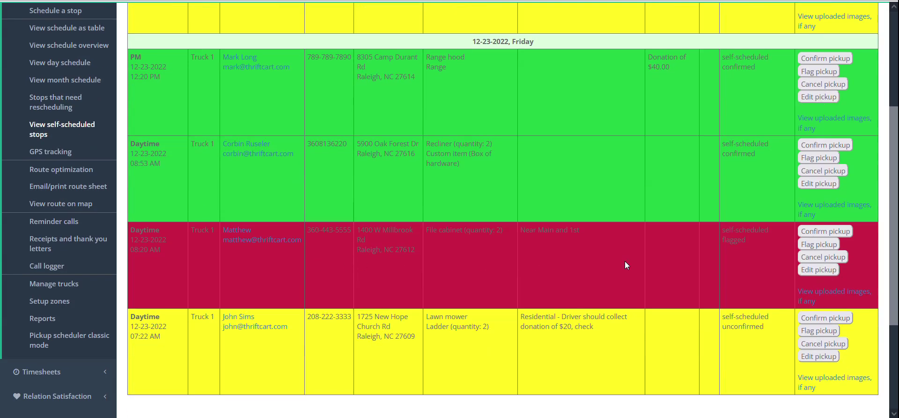
scroll(625, 261, up, 2)
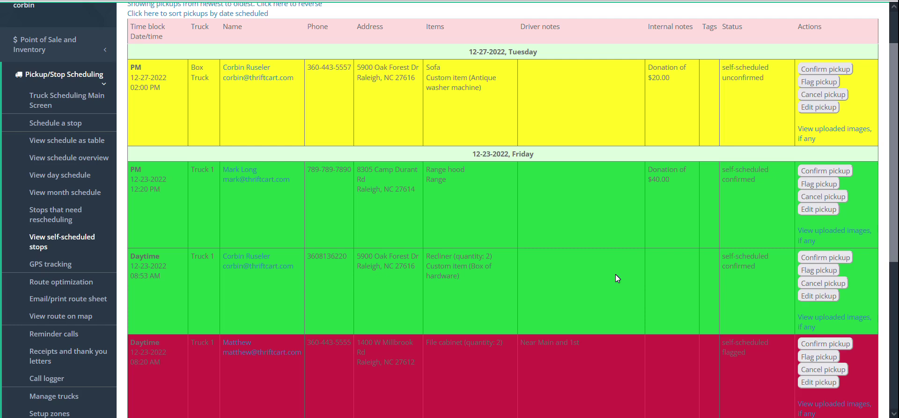
scroll(490, 228, up, 1)
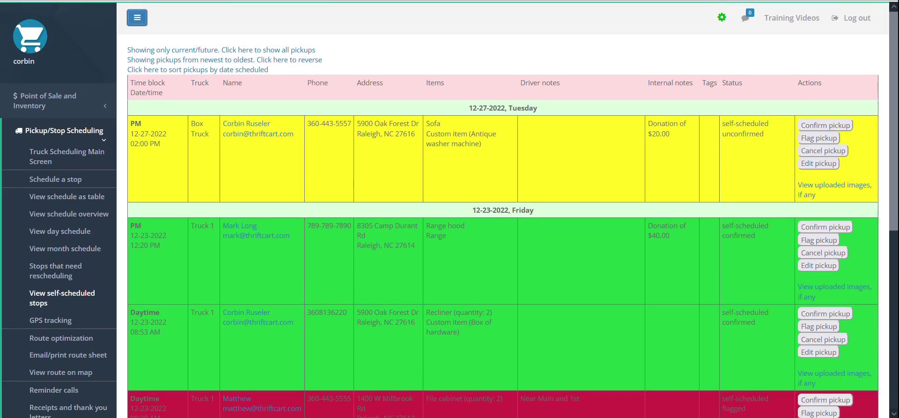
mouse_move(206, 136)
mouse_down()
mouse_move(195, 124)
mouse_move(164, 143)
mouse_move(202, 135)
mouse_up()
drag(426, 123, 479, 143)
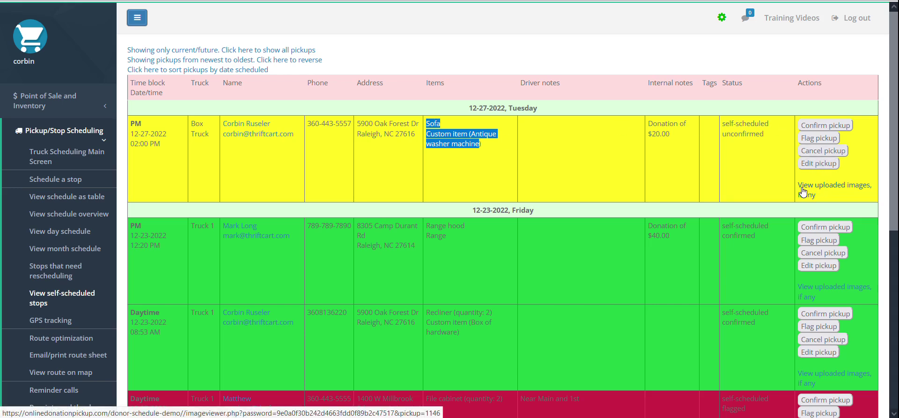
click(831, 190)
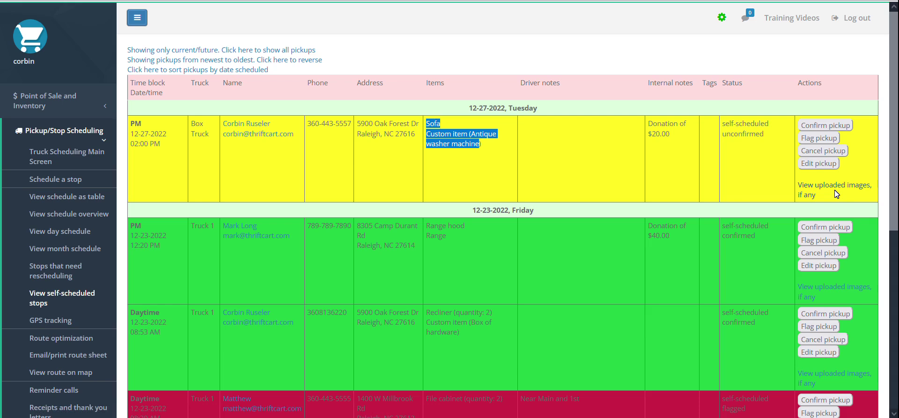
scroll(836, 193, down, 3)
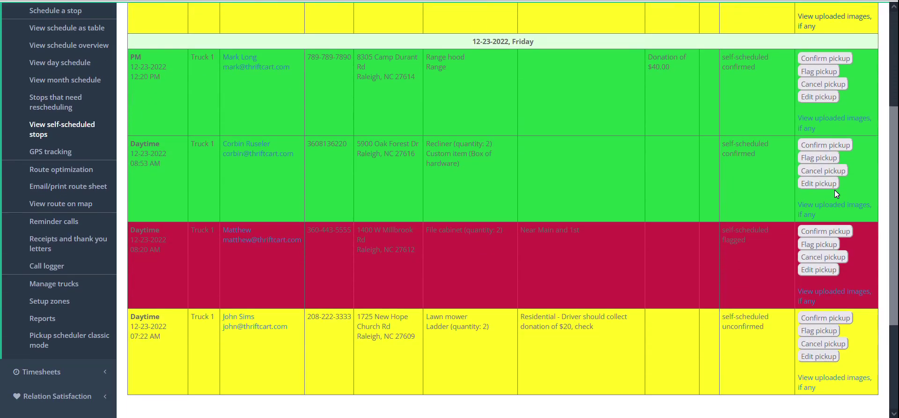
click(833, 205)
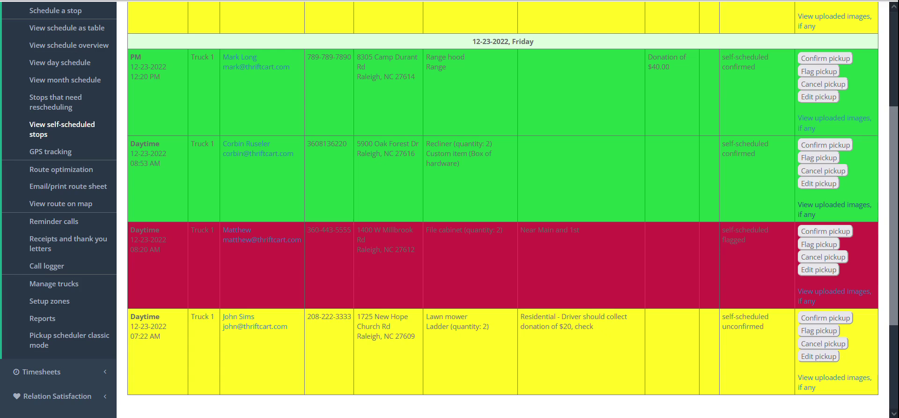
Confirm the 12-27-2022 sofa and antique washer machine pickup and accept the confirmation
scroll(659, 196, up, 4)
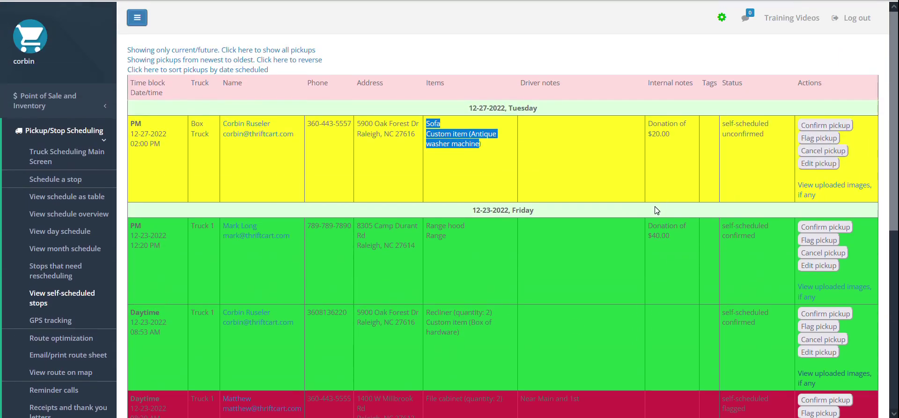
click(584, 187)
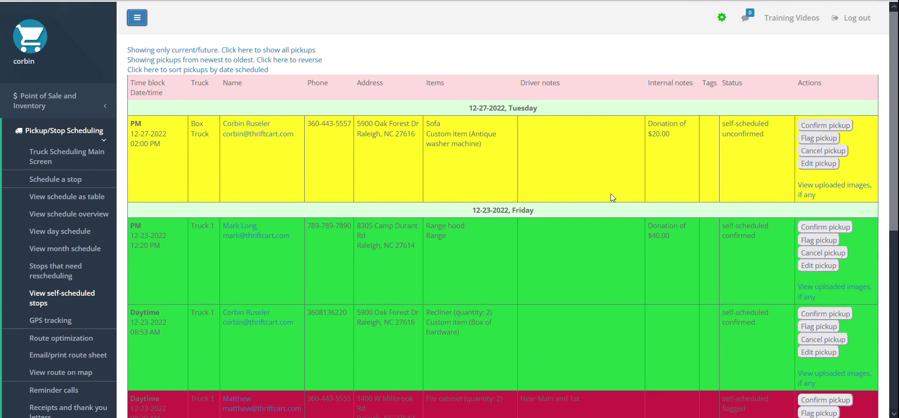
click(811, 130)
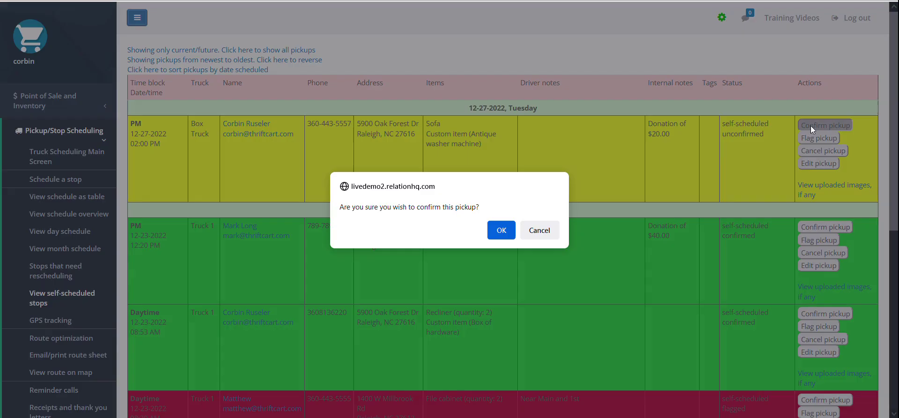
click(502, 229)
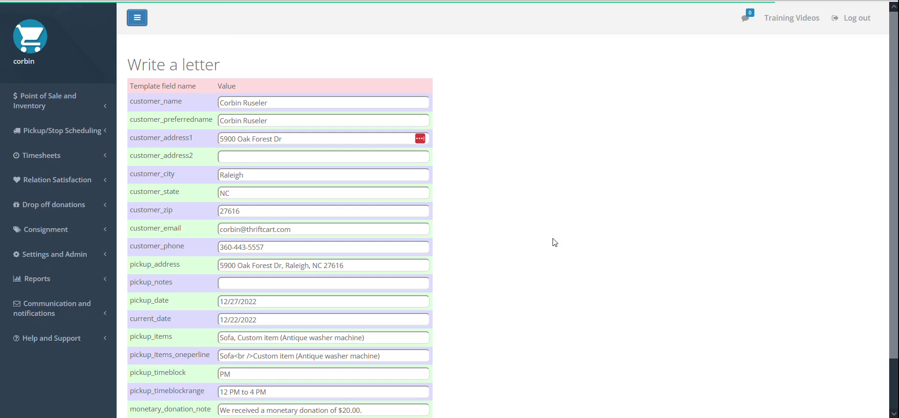
Generate the customer's letter from the Pickup confirmation template
scroll(554, 242, down, 2)
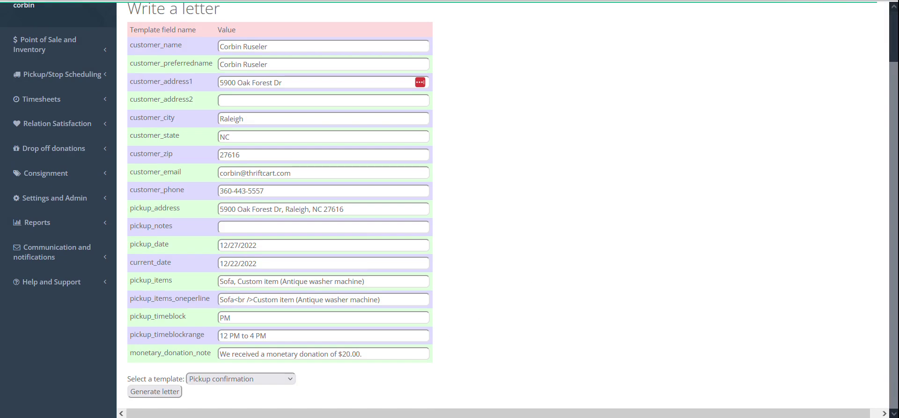
click(293, 380)
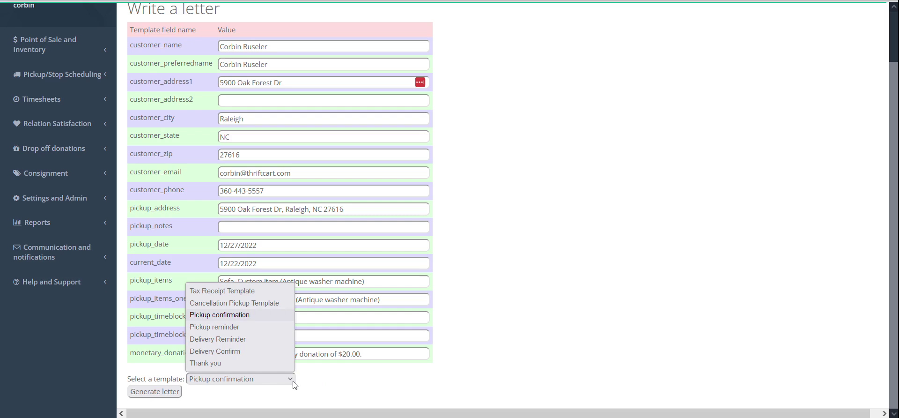
click(251, 315)
click(168, 390)
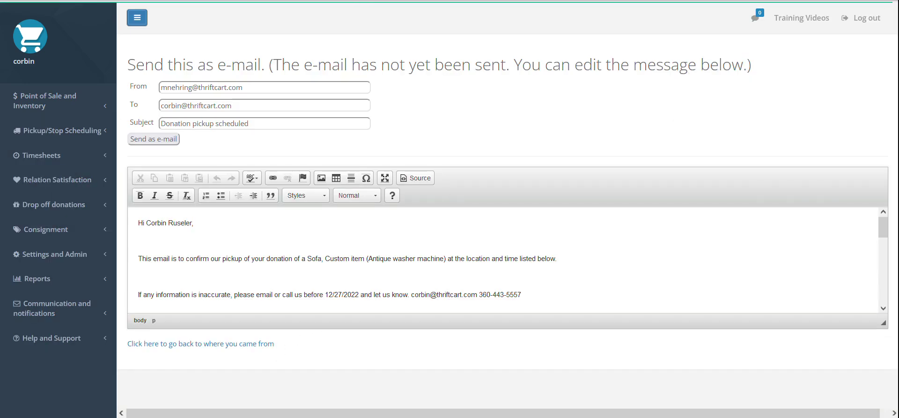
Remove the blank lines between the paragraphs above "Donated items:" and send the confirmation e-mail
key(Delete)
key(Delete)
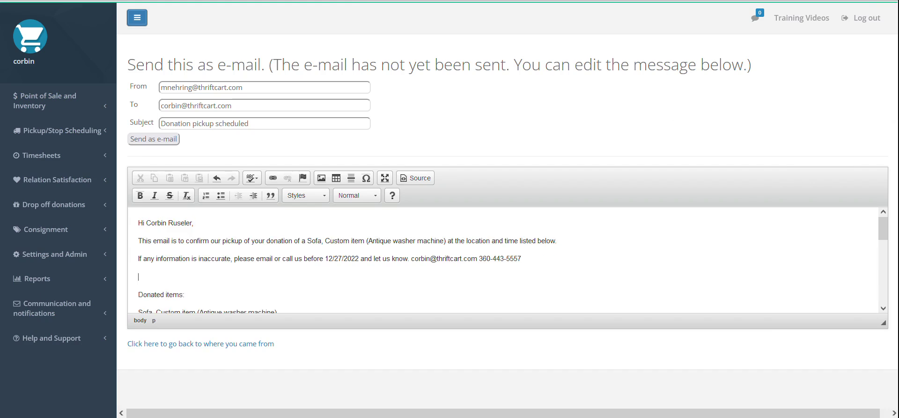
key(Delete)
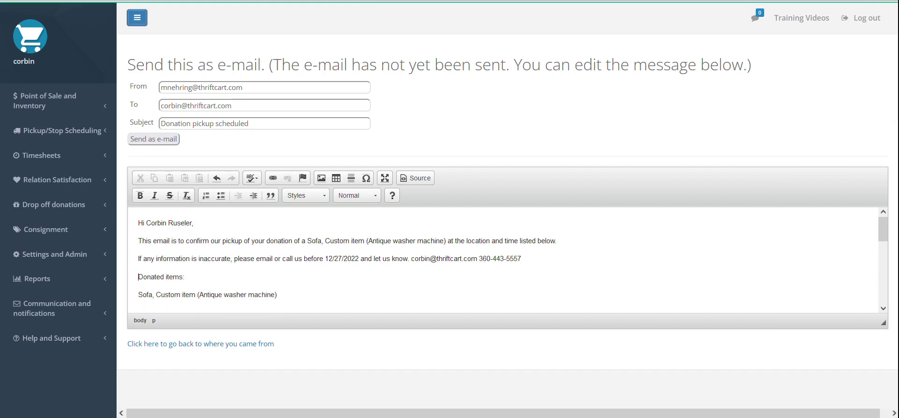
click(170, 142)
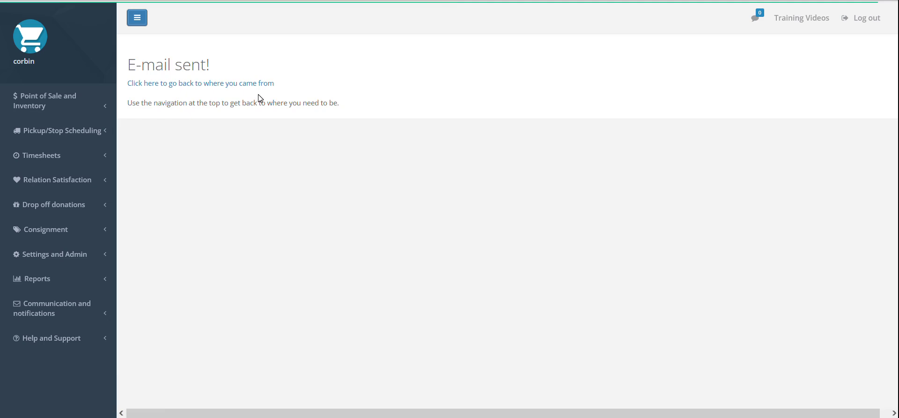
Return to the self-scheduled stops and flag the 12-27-2022 sofa pickup, accepting the confirmation
click(71, 131)
click(55, 299)
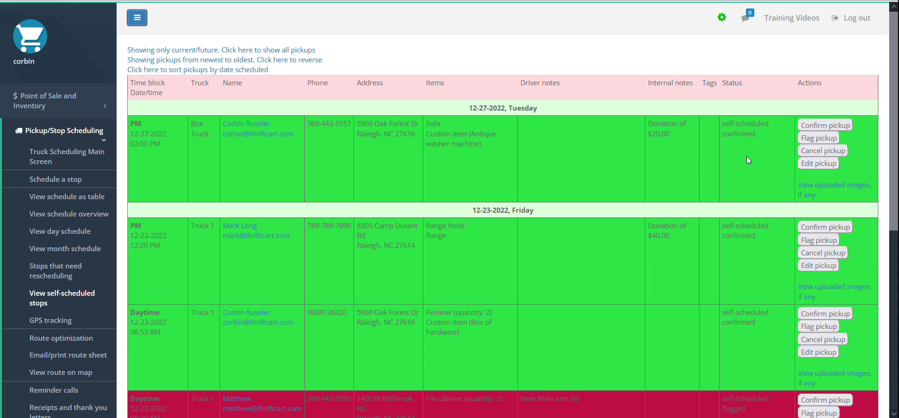
click(818, 138)
click(501, 228)
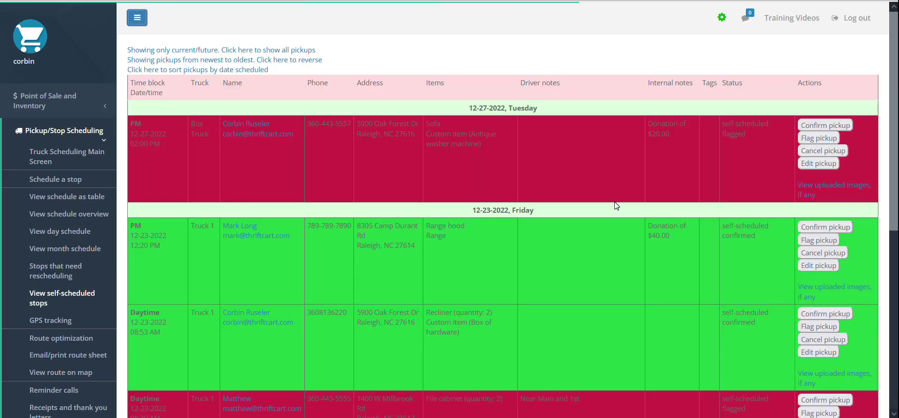
Cancel the range hood and range pickup scheduled for 12-23-2022 at 12:20 PM and accept the confirmation
scroll(610, 155, down, 1)
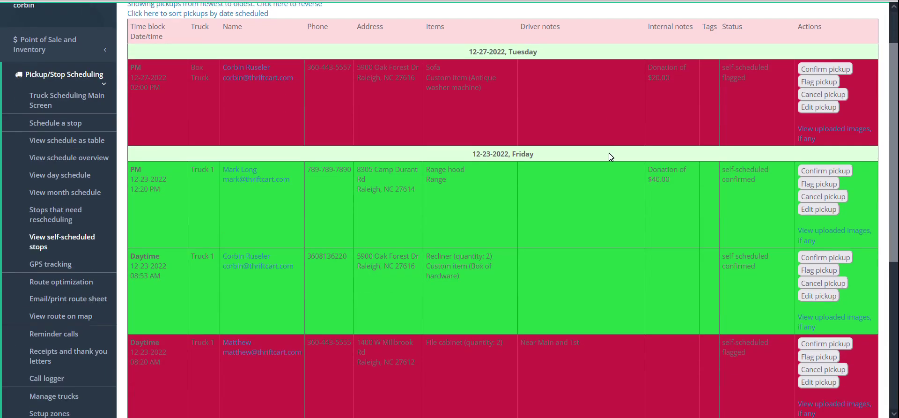
scroll(611, 156, down, 1)
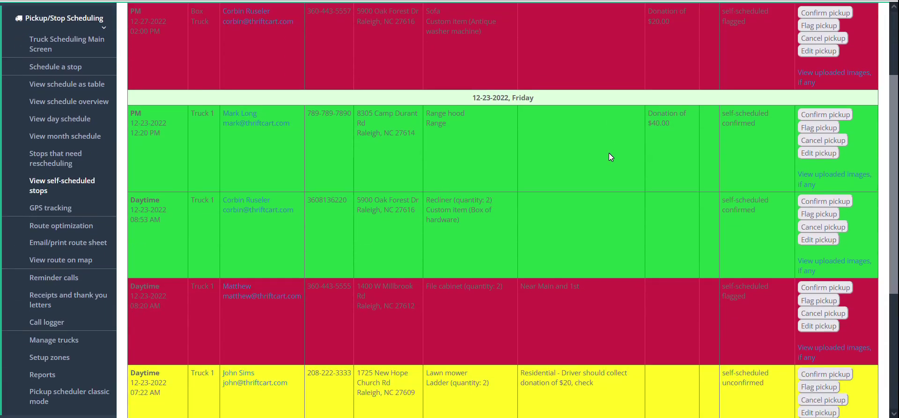
scroll(790, 129, up, 1)
click(819, 196)
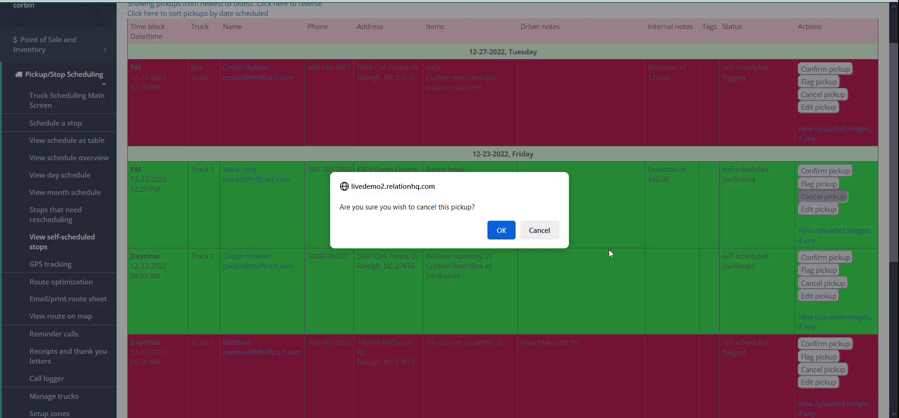
click(499, 230)
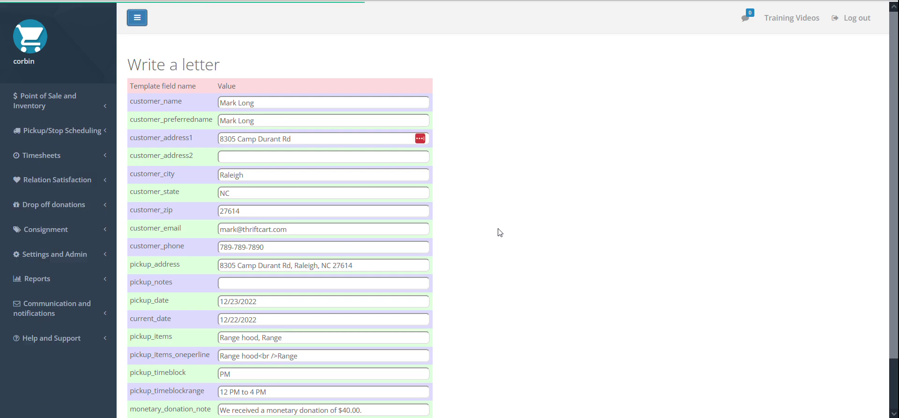
Generate the customer's letter from the Cancellation Pickup Template
scroll(500, 232, down, 1)
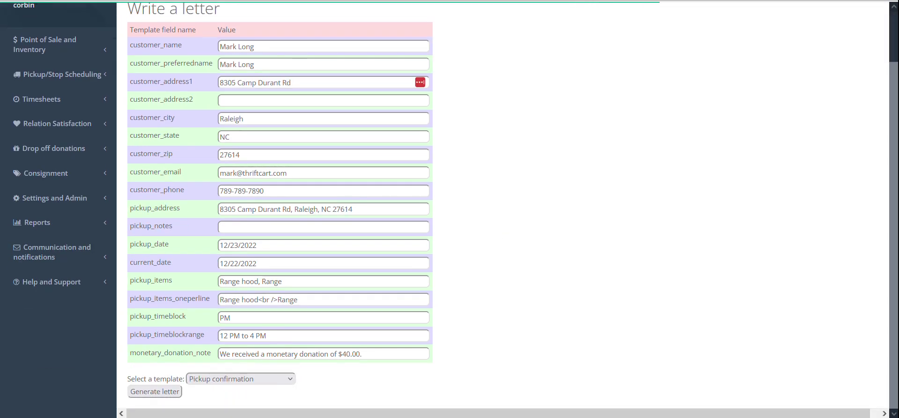
click(290, 378)
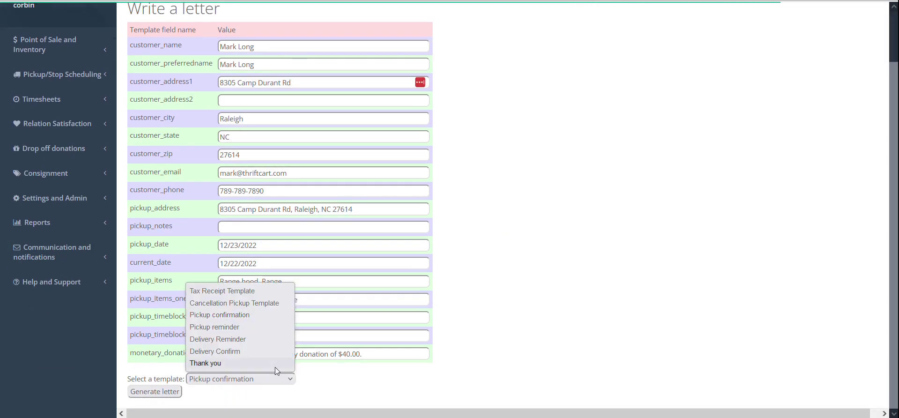
click(246, 306)
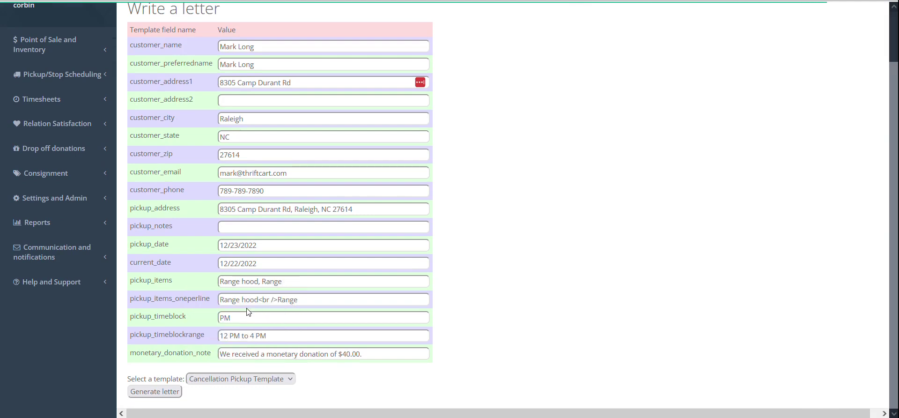
click(155, 391)
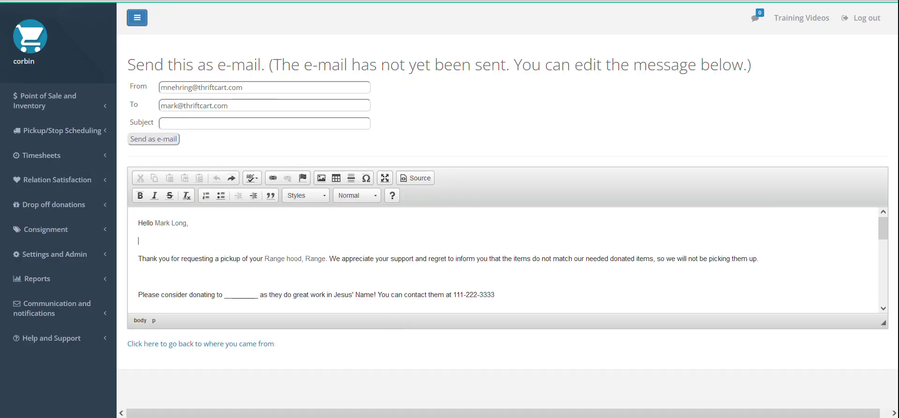
Remove the blank lines between the paragraphs from the greeting to "Thank you," and send the cancellation e-mail
click(138, 258)
key(BackSpace)
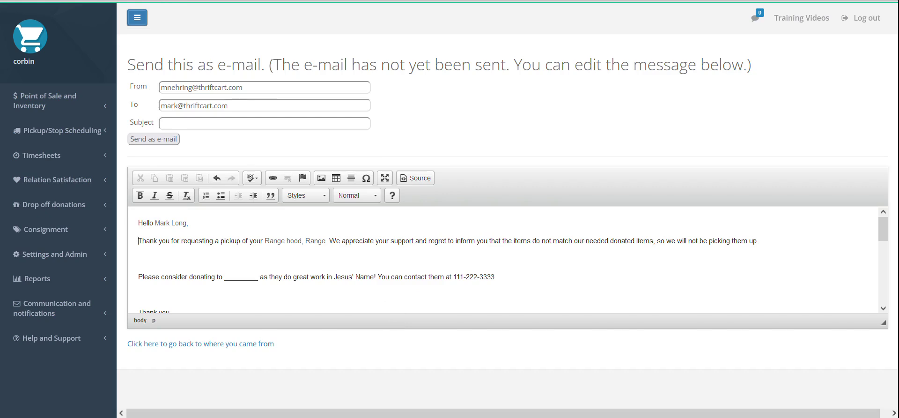
key(ctrl+z)
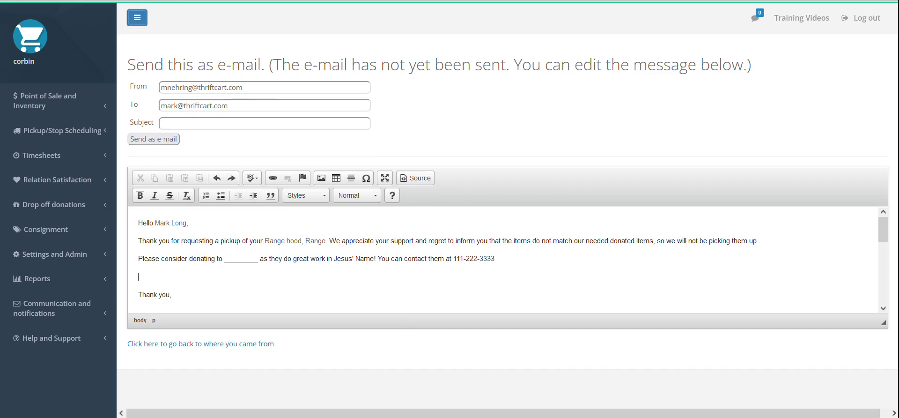
key(Delete)
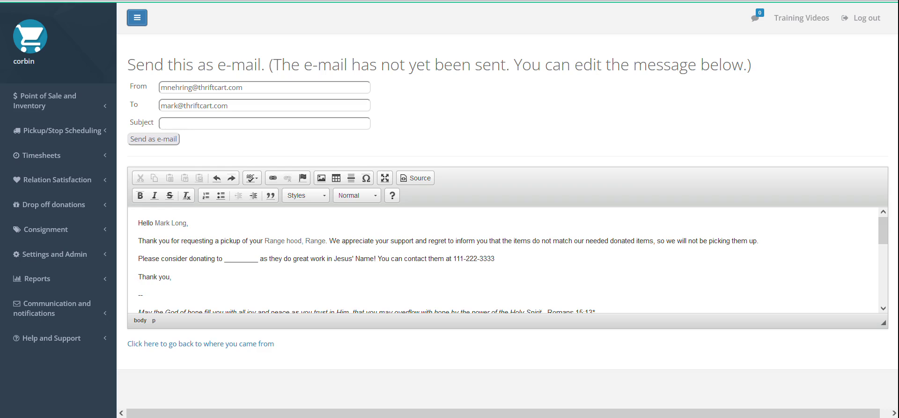
click(153, 140)
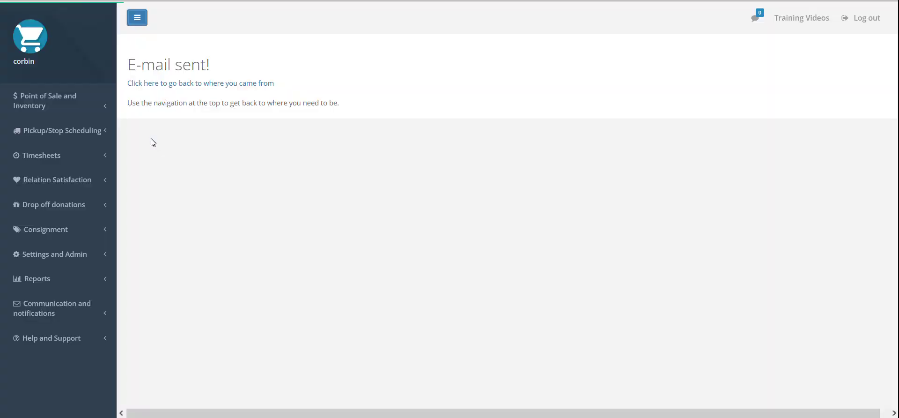
Return to the self-scheduled stops and open the confirmed 12-23-2022 8:53 AM recliner pickup for editing
click(76, 132)
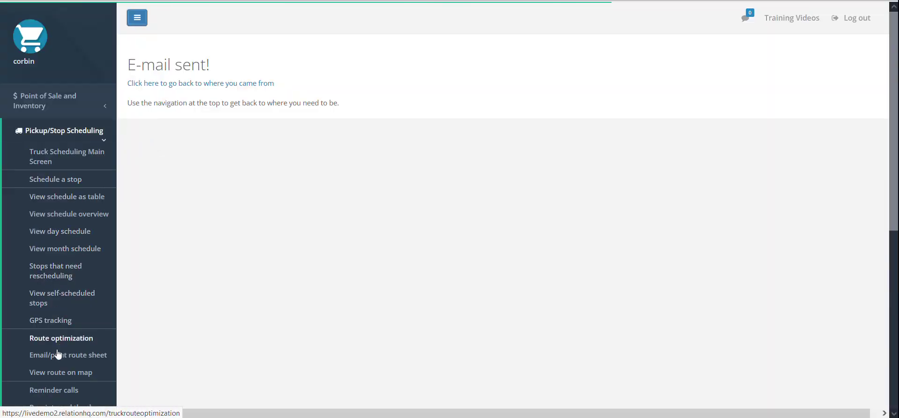
click(56, 294)
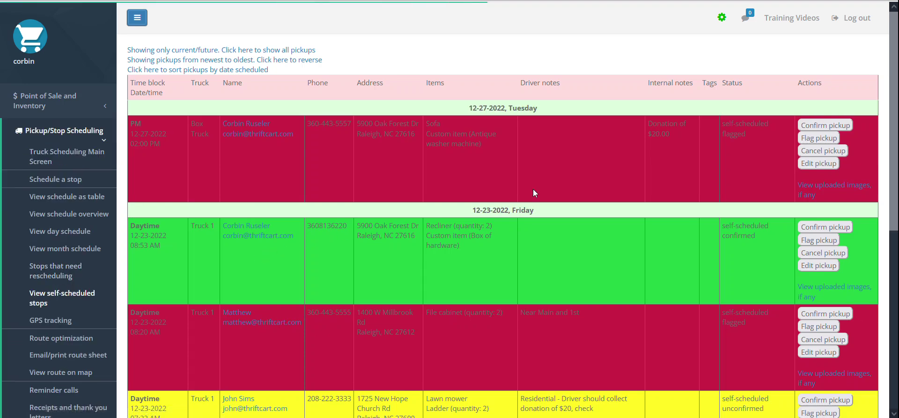
scroll(546, 186, down, 1)
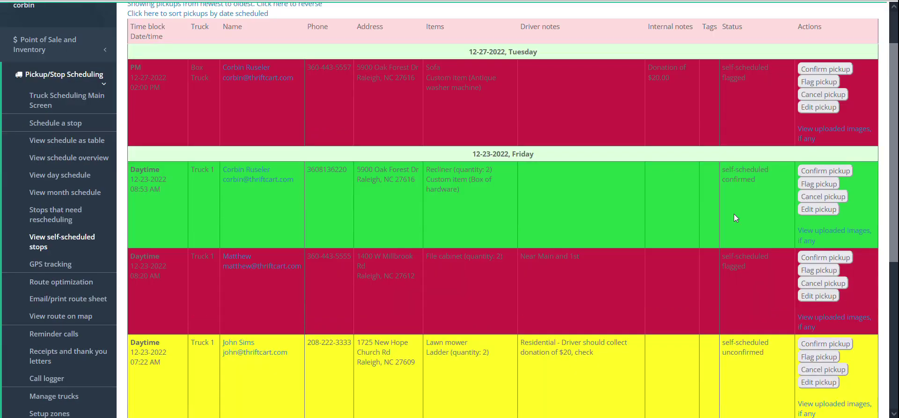
click(810, 213)
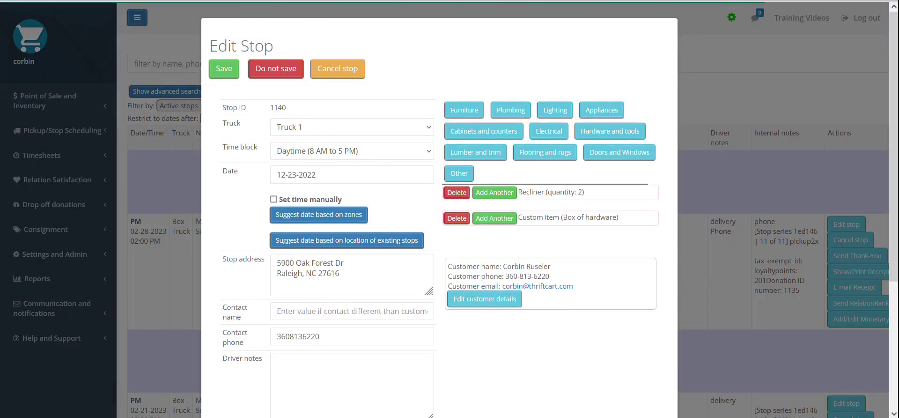
Delete the custom item "Box of hardware" from the stop and add a Coffee table from the Furniture items
scroll(482, 129, down, 2)
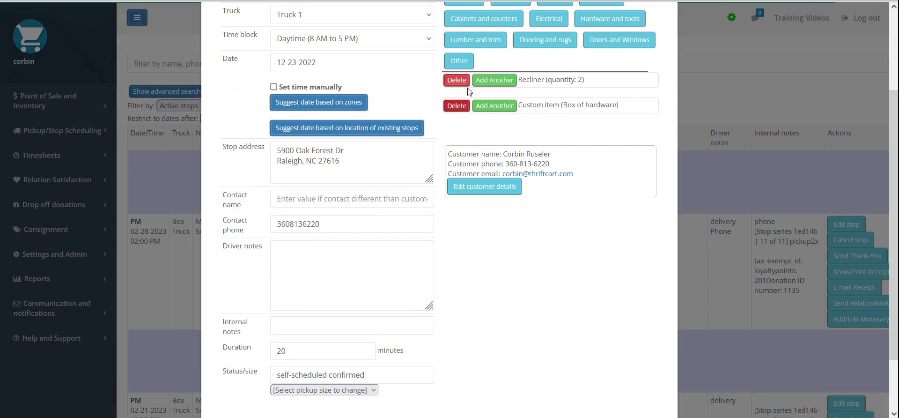
click(461, 105)
scroll(487, 115, up, 1)
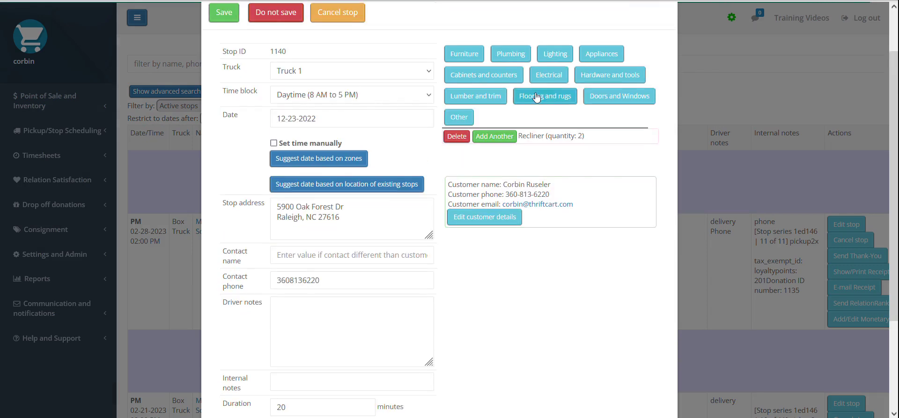
click(546, 81)
click(464, 55)
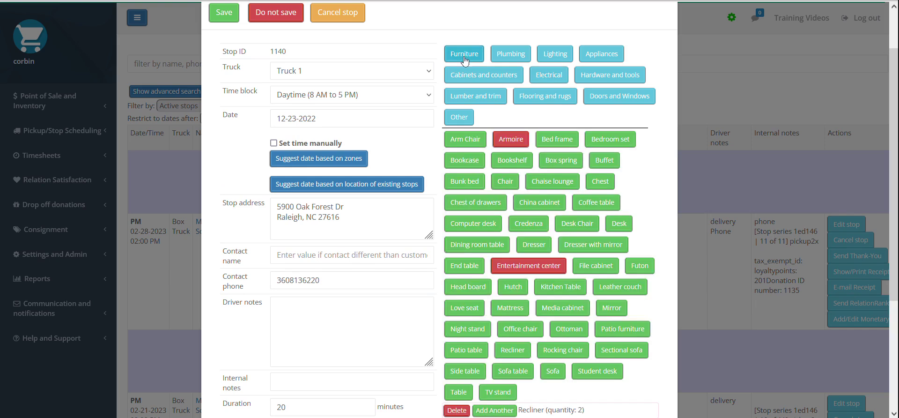
click(596, 202)
Set the stop's duration to 15 minutes and its size to Double size pickup, and save the stop
scroll(484, 168, down, 3)
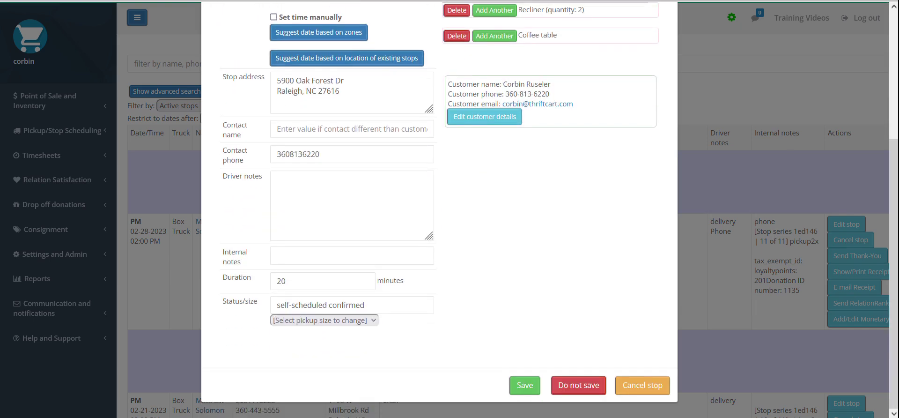
double_click(281, 280)
text(15)
click(495, 305)
click(373, 321)
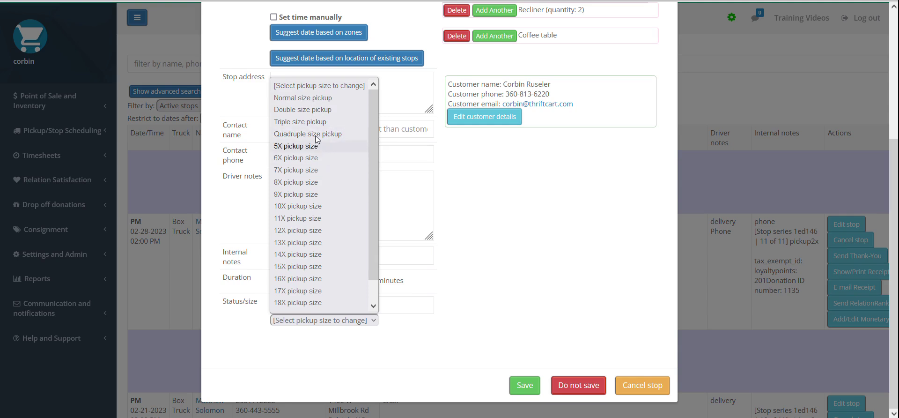
click(316, 112)
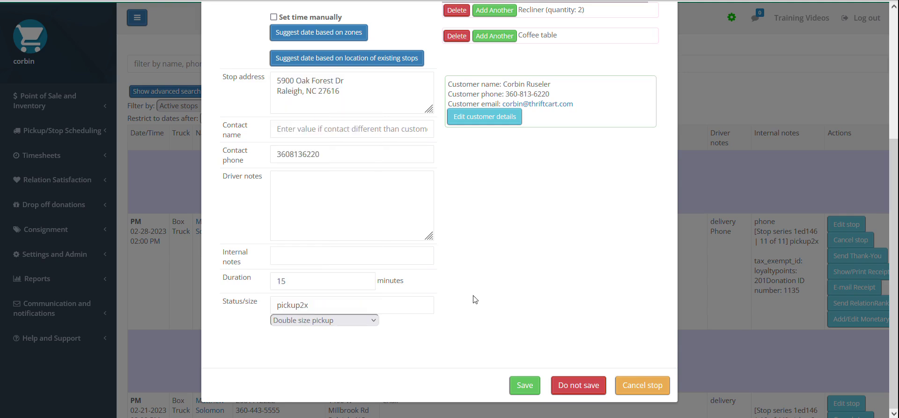
click(524, 386)
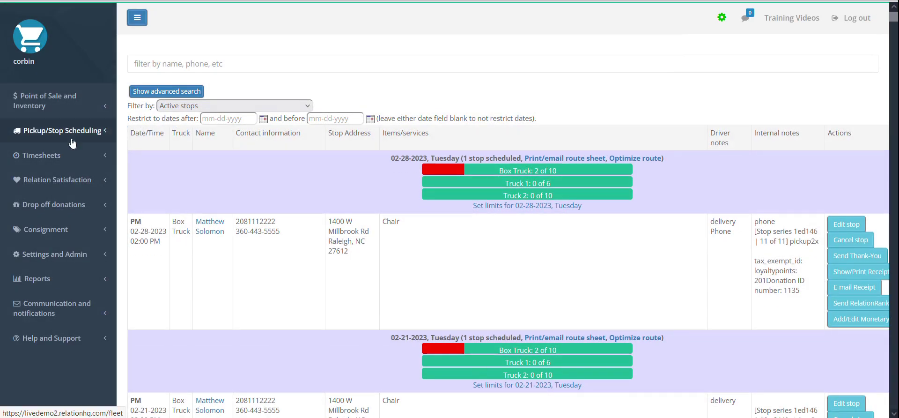
Return to the self-scheduled stops and review the remaining pickups
click(71, 139)
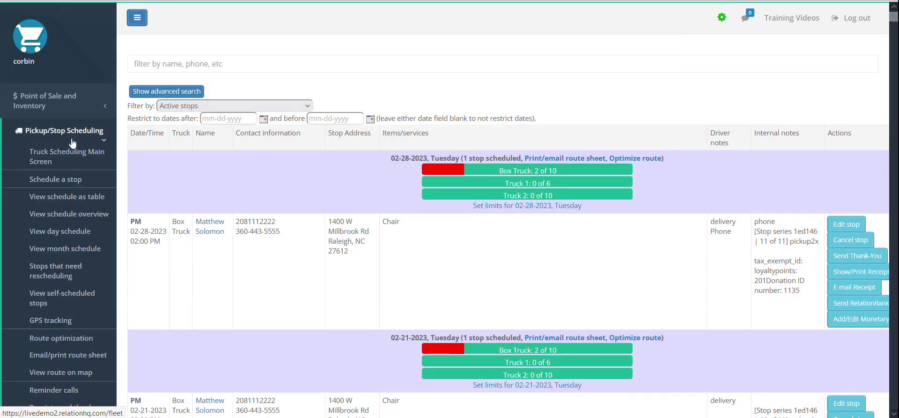
click(67, 296)
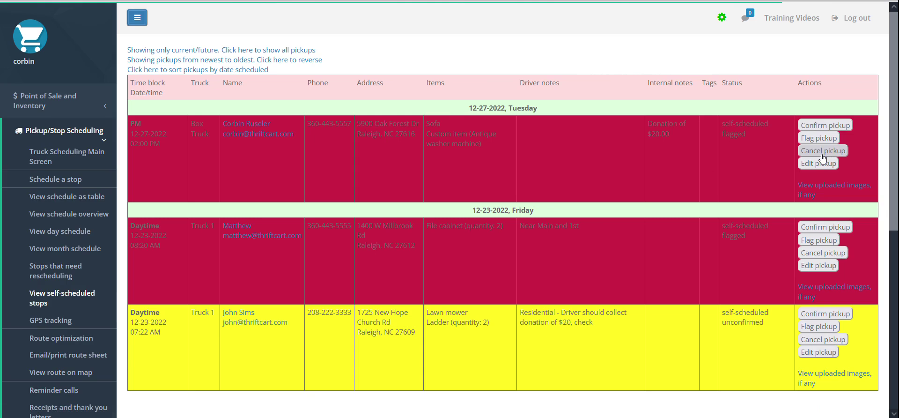
scroll(776, 162, down, 1)
scroll(777, 166, up, 1)
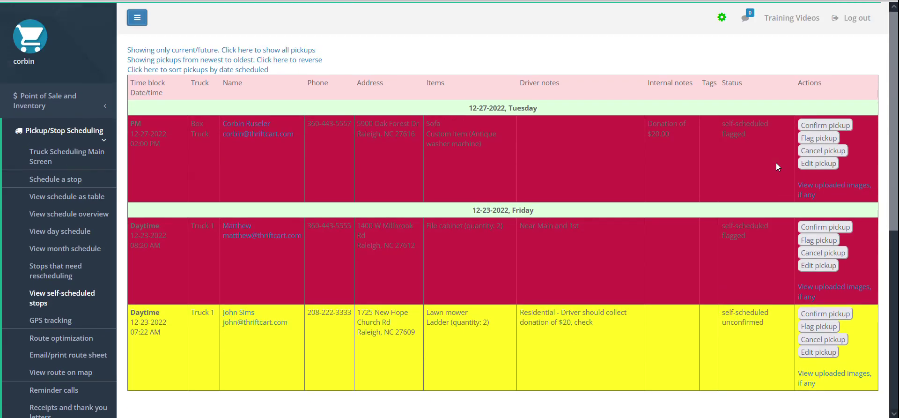